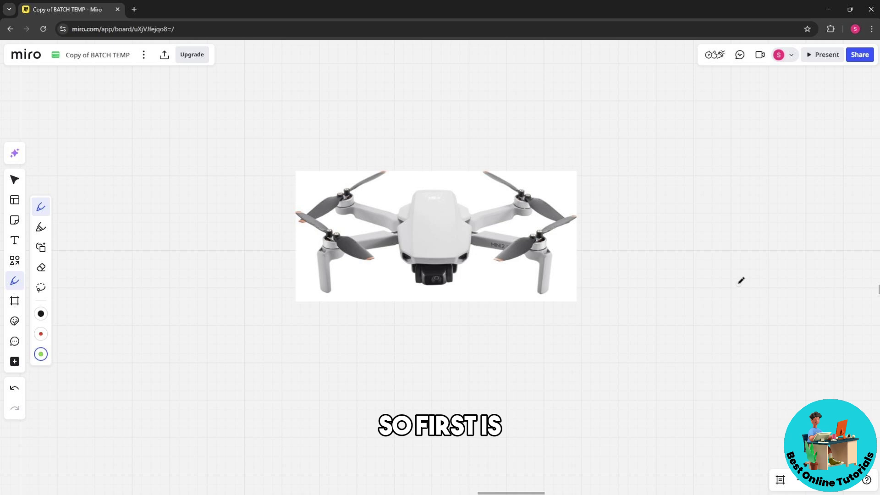
Draw green checkmarks above the OFF power icon and the battery icon
left_click_drag(788, 271, 440, 341)
scroll(457, 337, "down", 1)
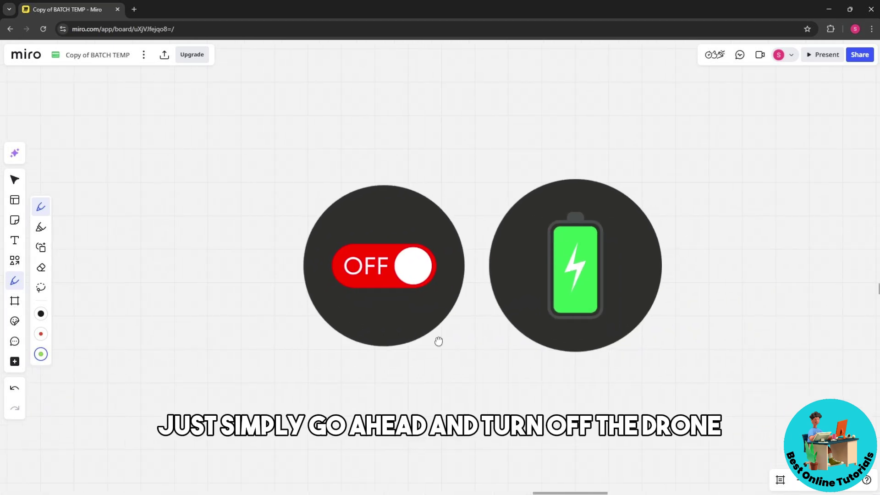
left_click_drag(367, 156, 389, 133)
mouse_move(567, 149)
left_mouse_down()
mouse_move(576, 162)
mouse_move(591, 119)
left_mouse_up()
scroll(589, 121, "right", 2)
scroll(566, 158, "down", 1)
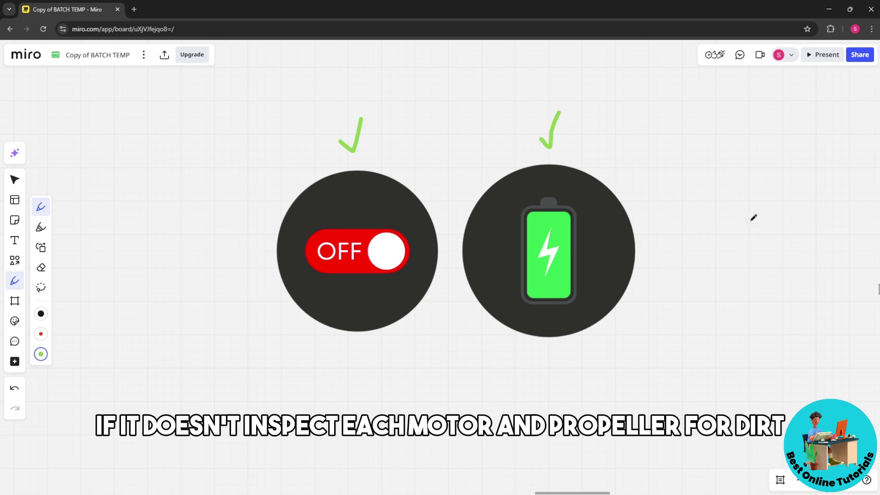
scroll(767, 220, "right", 5)
scroll(517, 222, "right", 5)
scroll(504, 227, "right", 5)
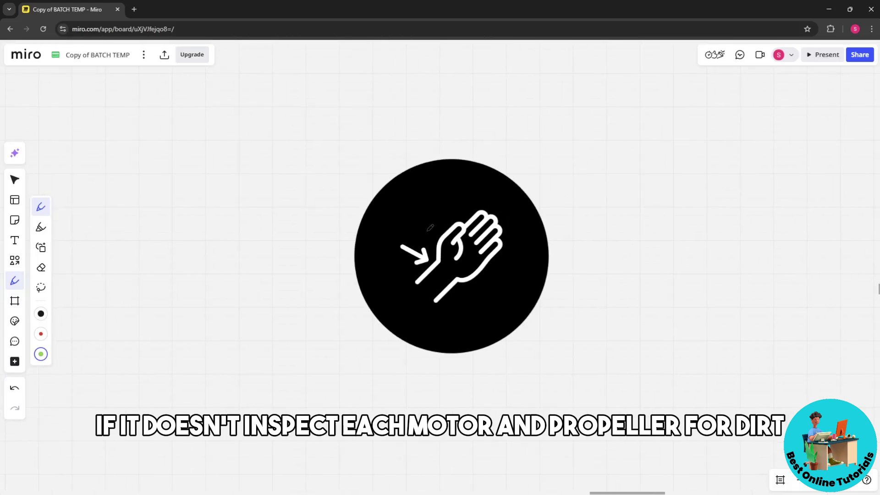
scroll(496, 248, "up", 1)
scroll(495, 253, "up", 1)
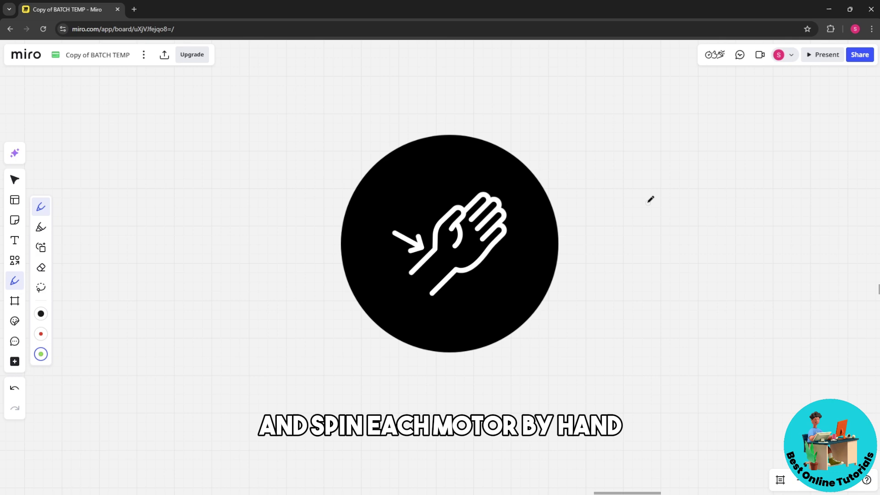
Loop green ink around the hand icon's fingertips and add a checkmark at its top right
mouse_move(503, 187)
left_mouse_down()
mouse_move(497, 224)
mouse_move(507, 190)
left_mouse_up()
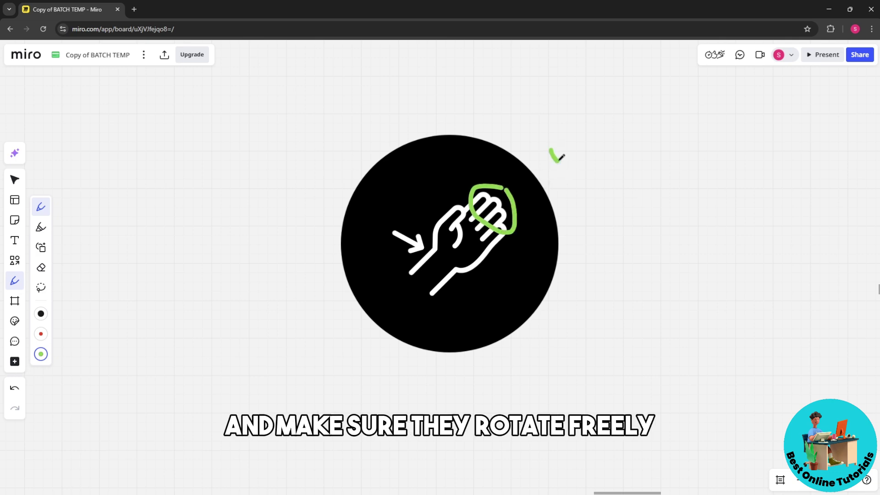
left_click_drag(561, 157, 577, 116)
scroll(728, 220, "right", 5)
scroll(576, 225, "right", 2)
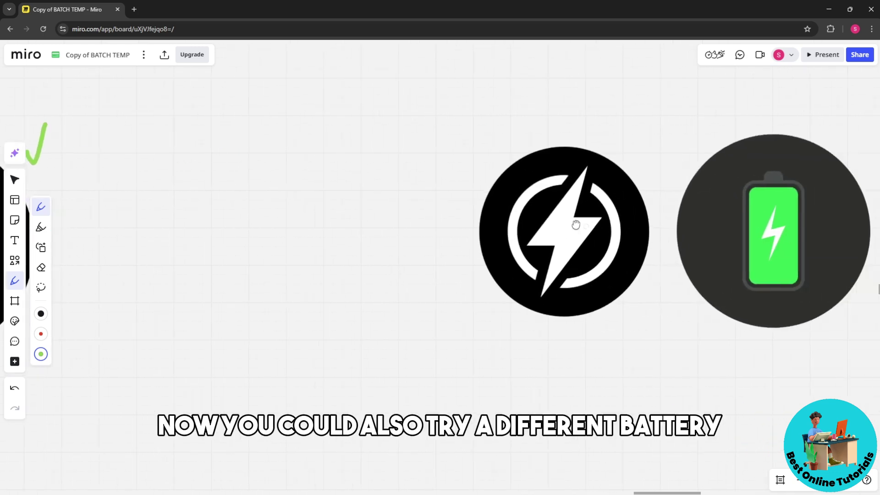
Add green checkmarks above the lightning power icon and the battery icon
mouse_move(575, 225)
left_mouse_down()
mouse_move(374, 265)
mouse_move(377, 258)
left_mouse_up()
left_click_drag(347, 135, 366, 114)
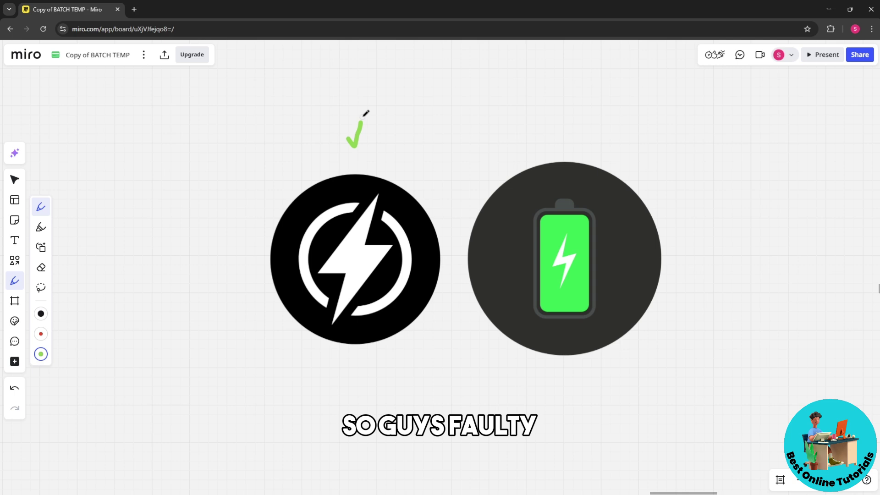
mouse_move(551, 126)
left_mouse_down()
mouse_move(565, 132)
mouse_move(574, 108)
left_mouse_up()
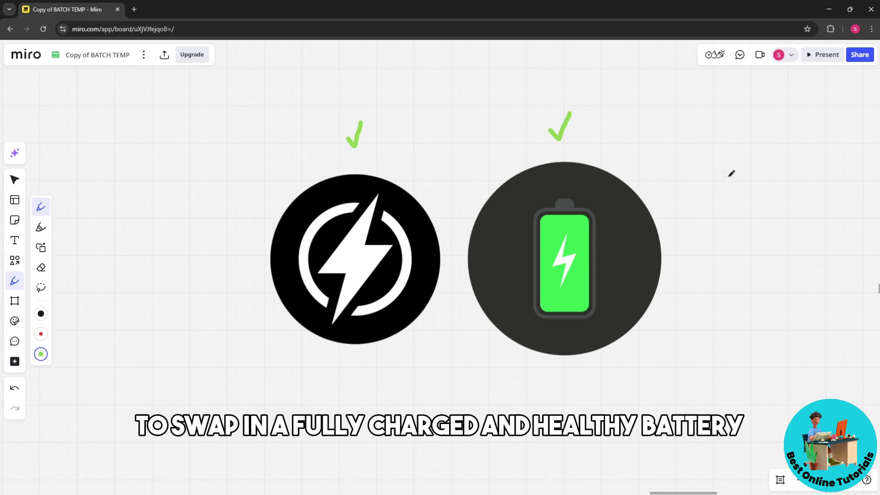
scroll(697, 211, "right", 1)
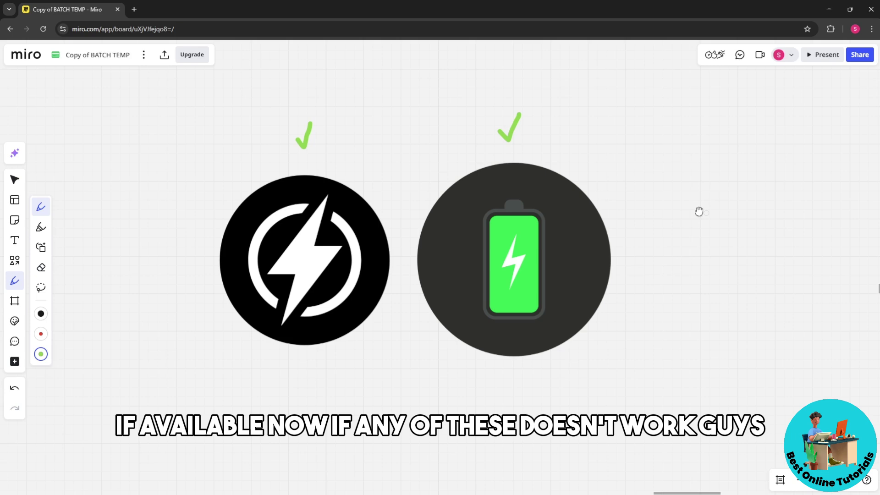
scroll(486, 211, "right", 5)
scroll(748, 217, "right", 2)
scroll(748, 218, "right", 5)
scroll(522, 241, "right", 2)
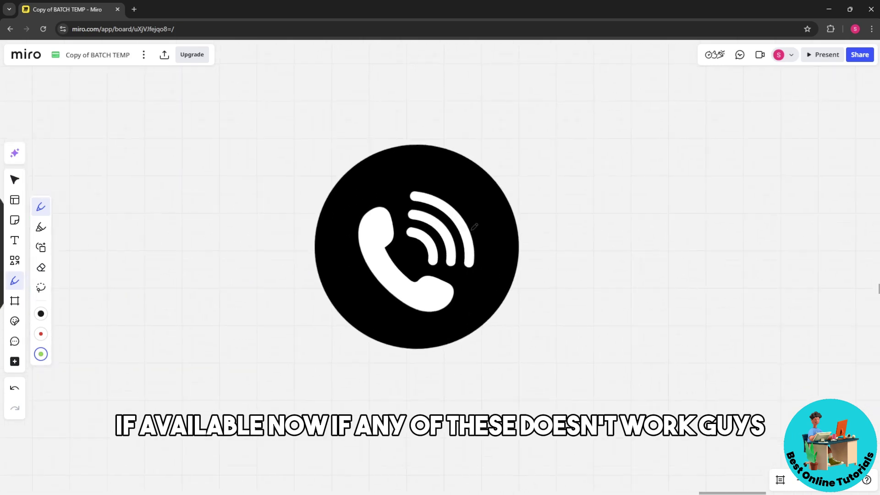
scroll(475, 263, "right", 1)
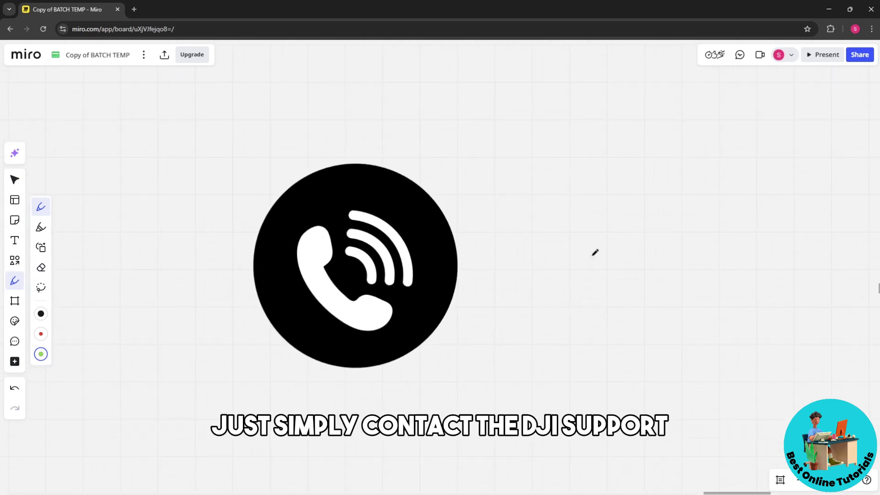
Draw a green checkmark to the right of the phone-call support icon
left_click_drag(592, 253, 613, 232)
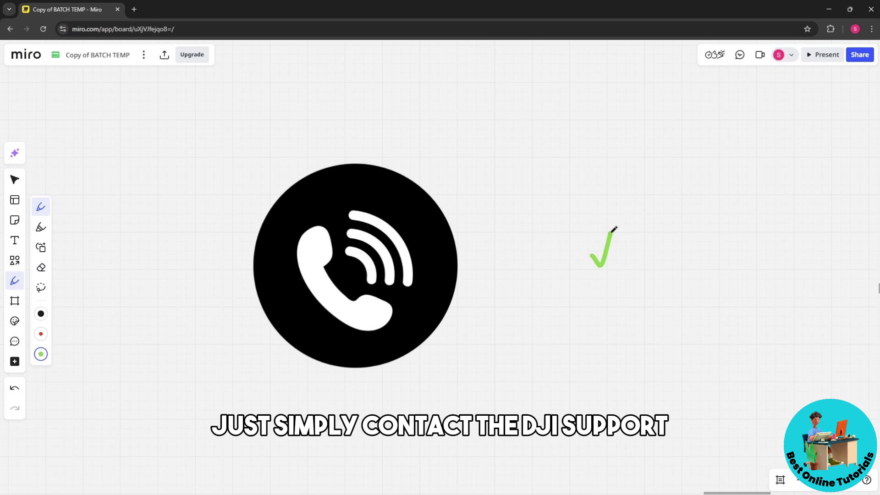